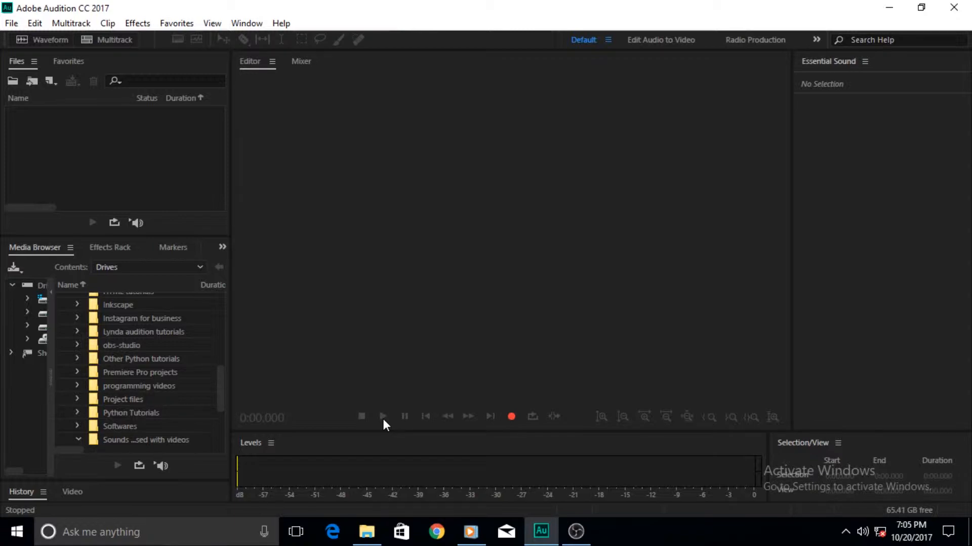
- Turn on metering of the input signal so the level meters show the microphone level
click(515, 422)
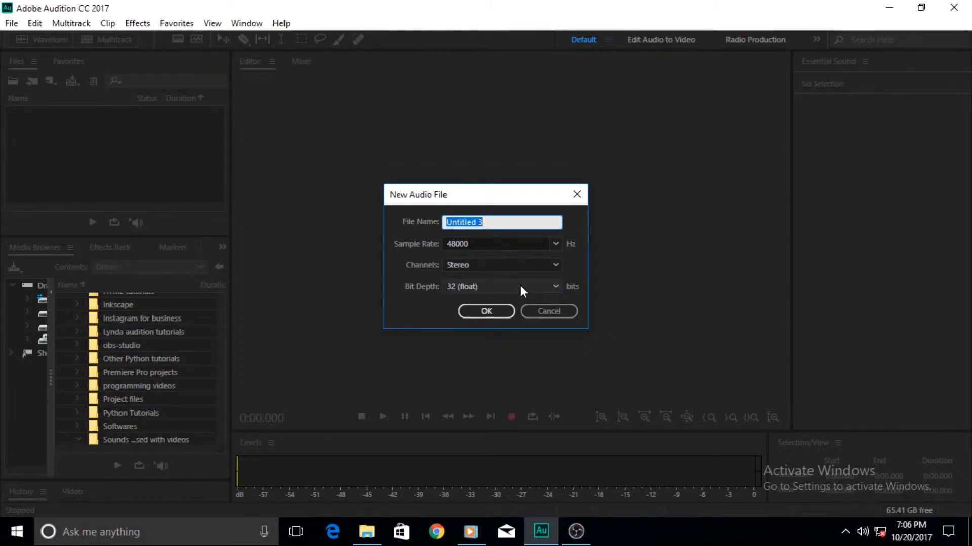
click(541, 315)
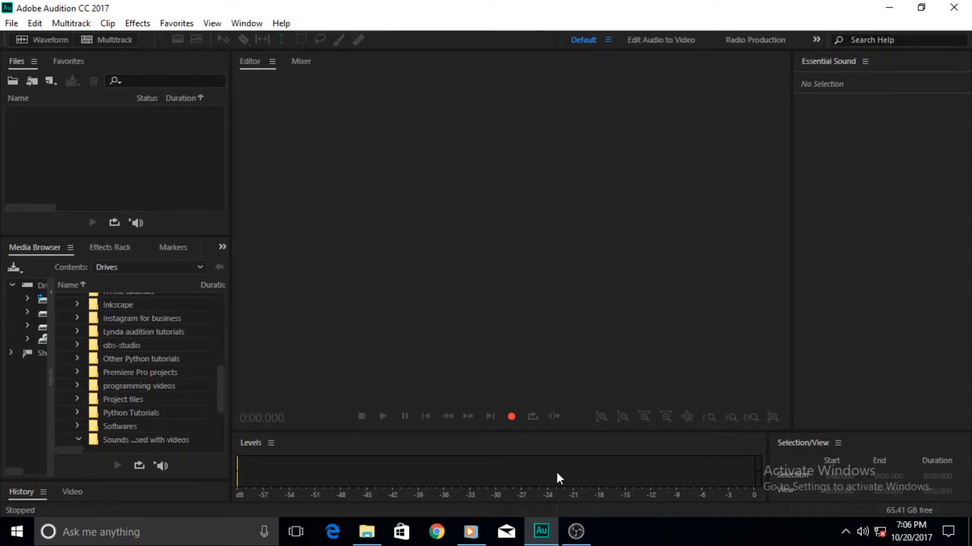
right_click(542, 470)
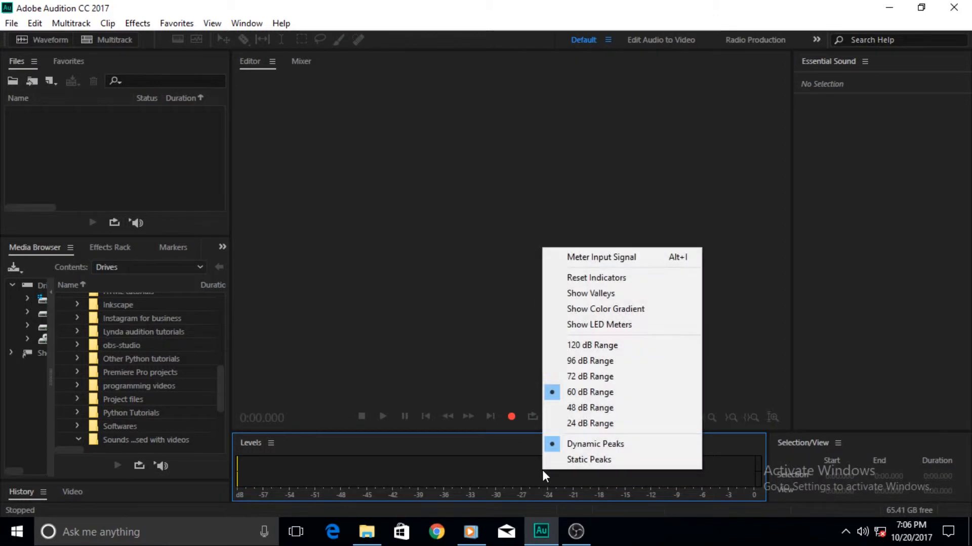
click(645, 260)
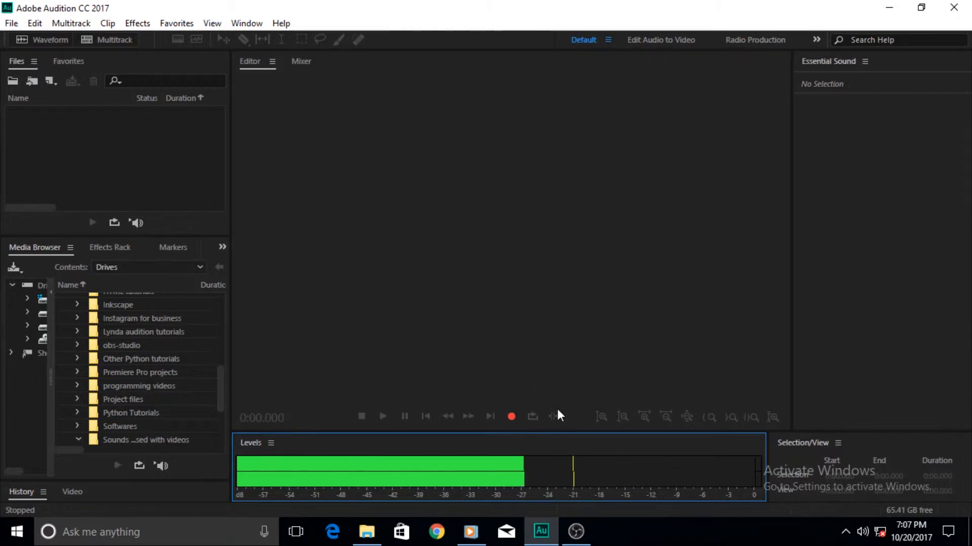
right_click(585, 466)
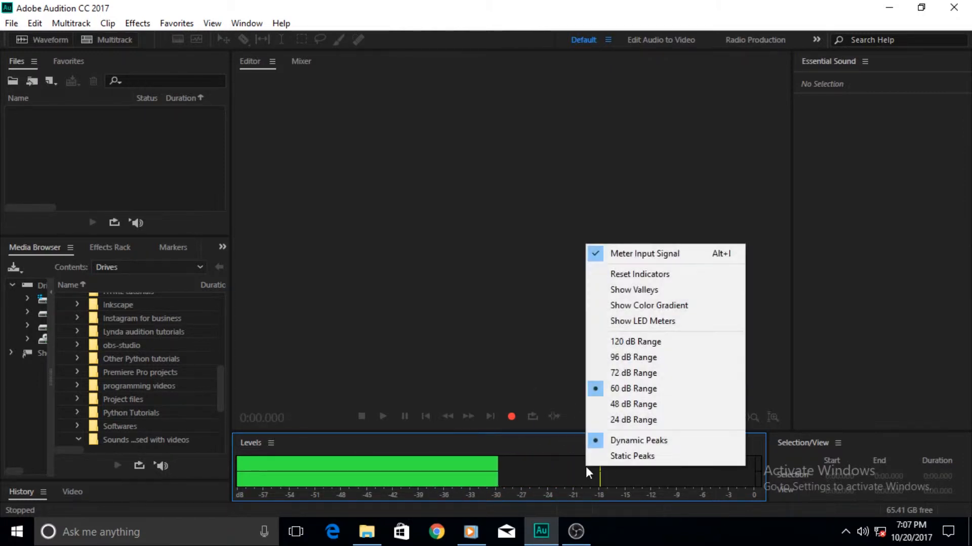
click(564, 476)
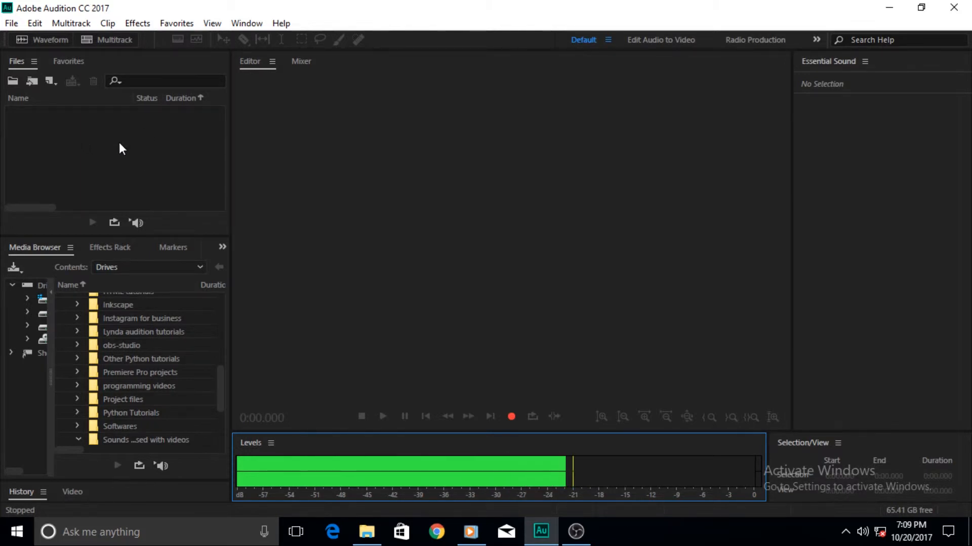
- Create a new audio file named MY Recording at 48000 Hz, stereo, 32-bit float
click(12, 24)
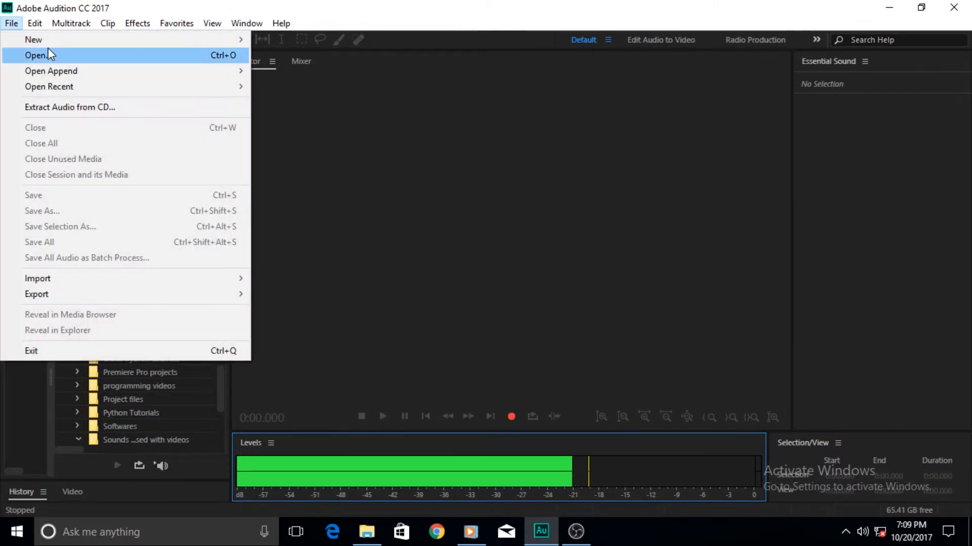
mouse_move(58, 40)
click(321, 57)
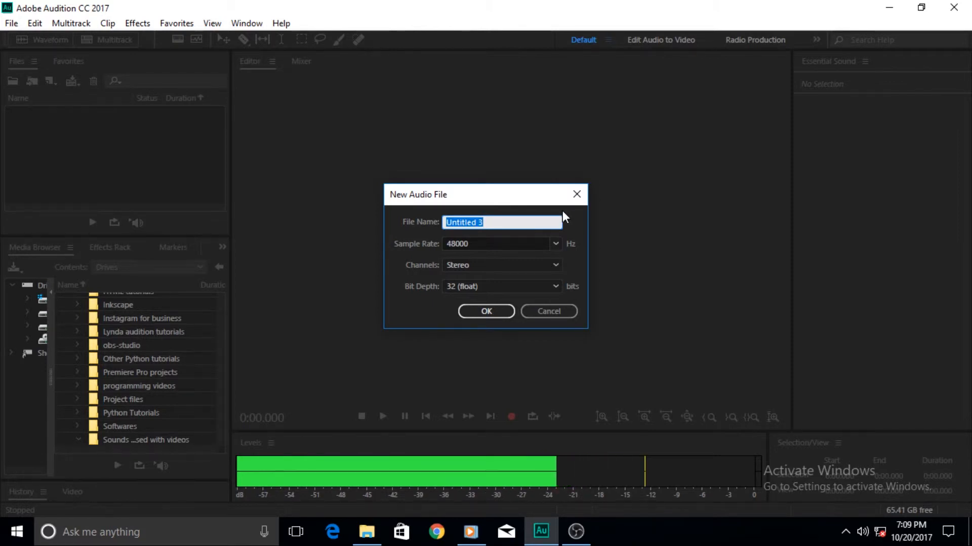
text(MYR)
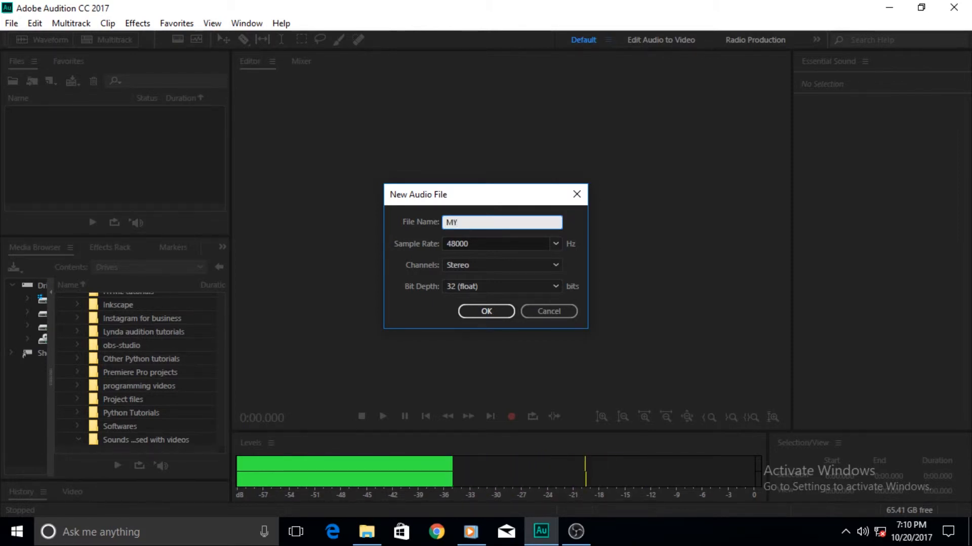
key(BackSpace)
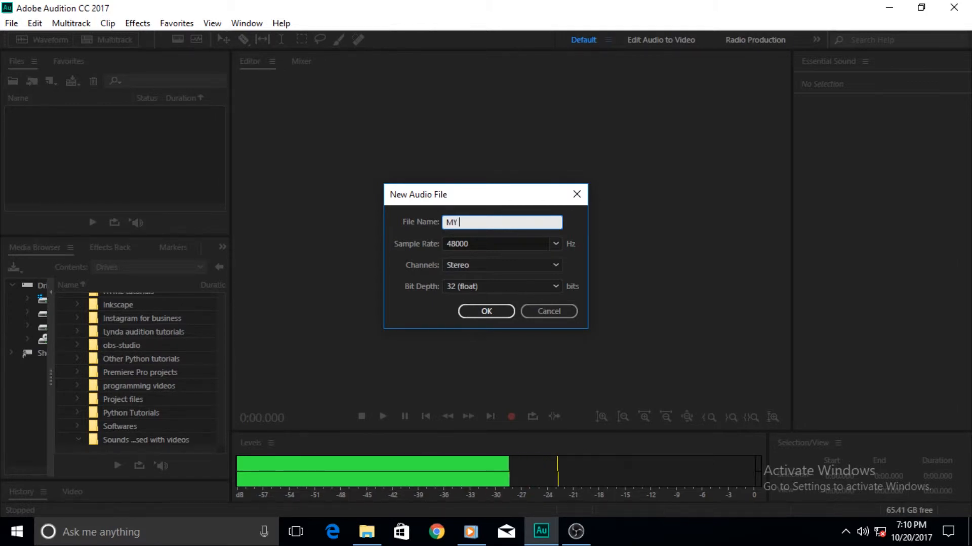
text(Recording)
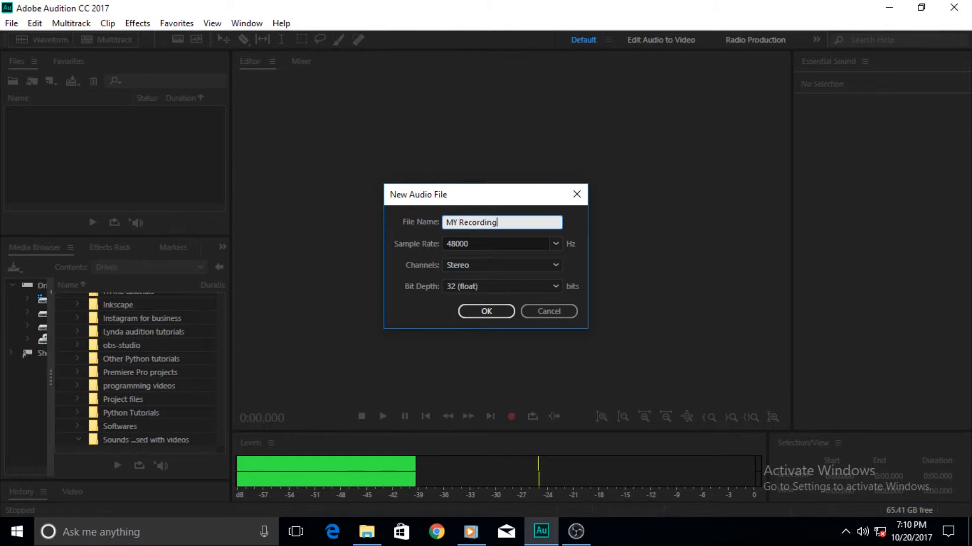
click(494, 314)
click(66, 113)
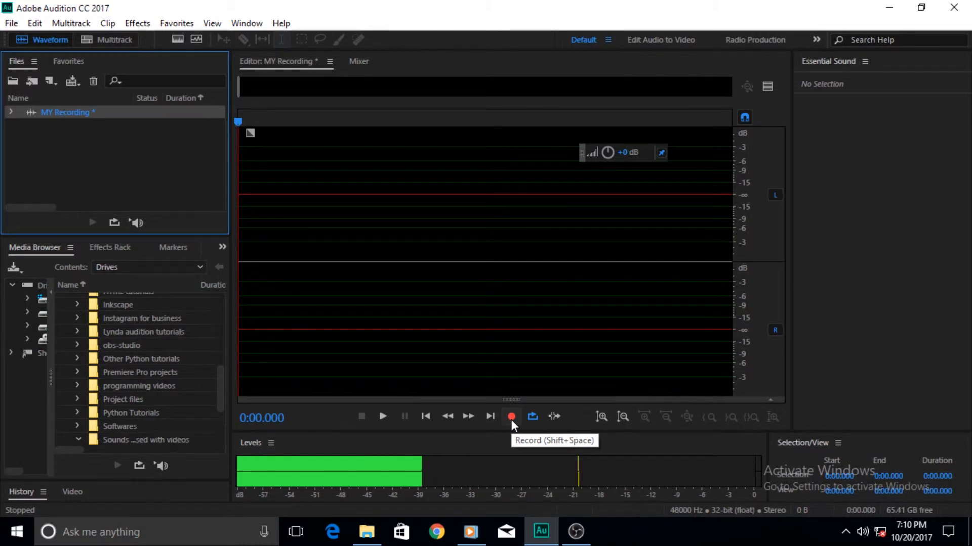
- Record about 11 seconds of speech into the MY Recording file
click(511, 417)
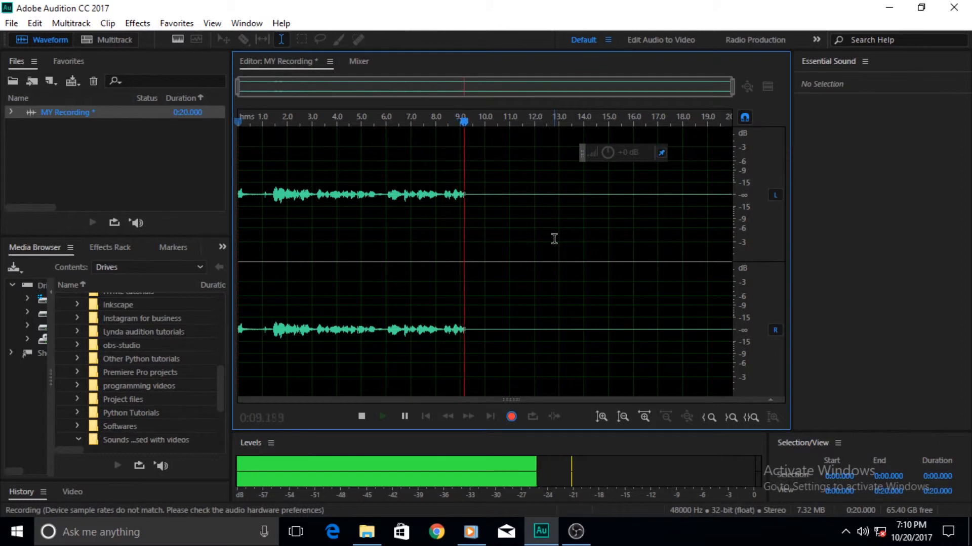
click(516, 419)
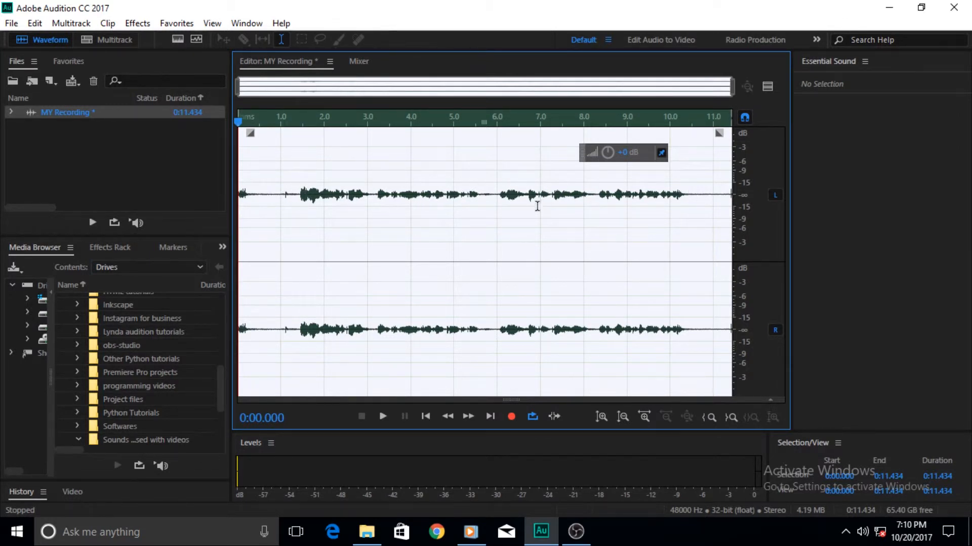
- Briefly reveal the spectral frequency display below the waveform, then play the first seconds of the recording
drag(515, 403, 539, 310)
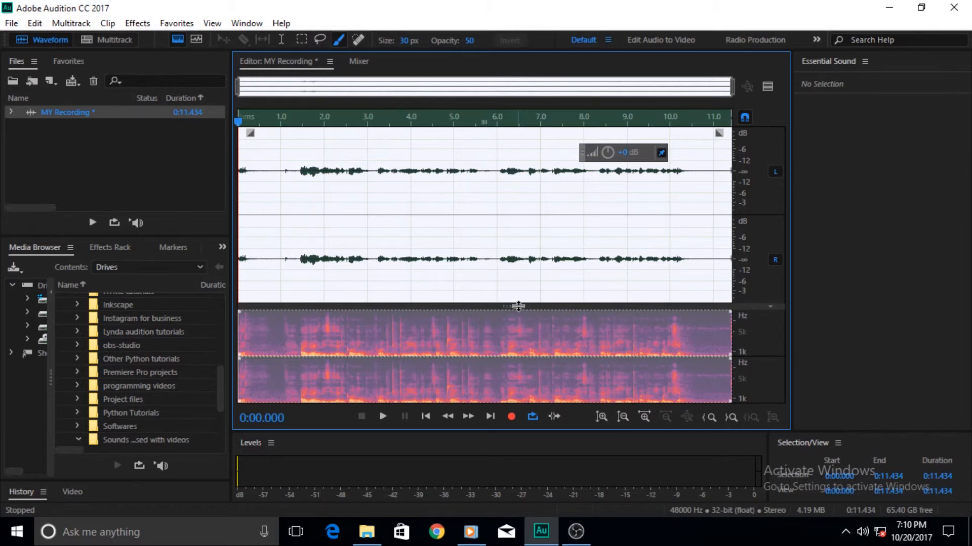
drag(518, 307, 513, 408)
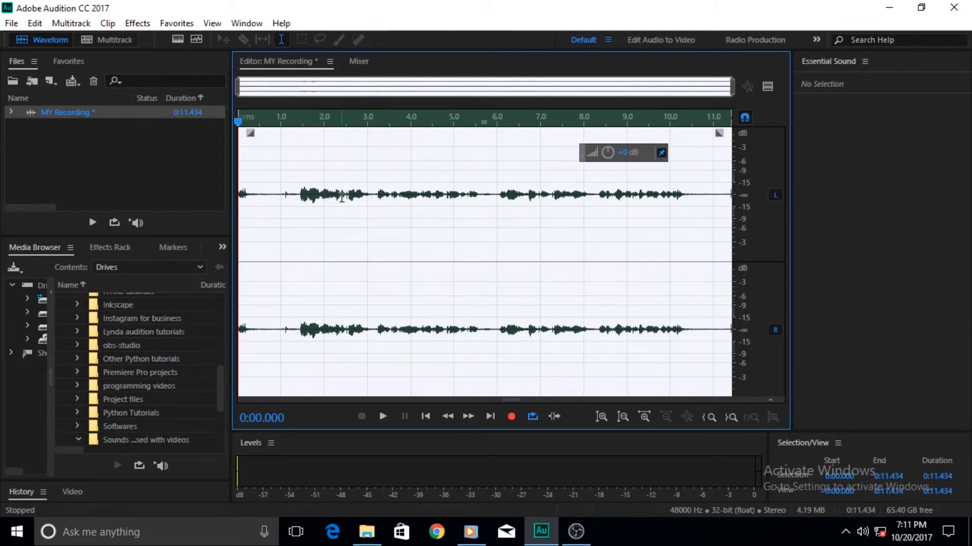
click(383, 417)
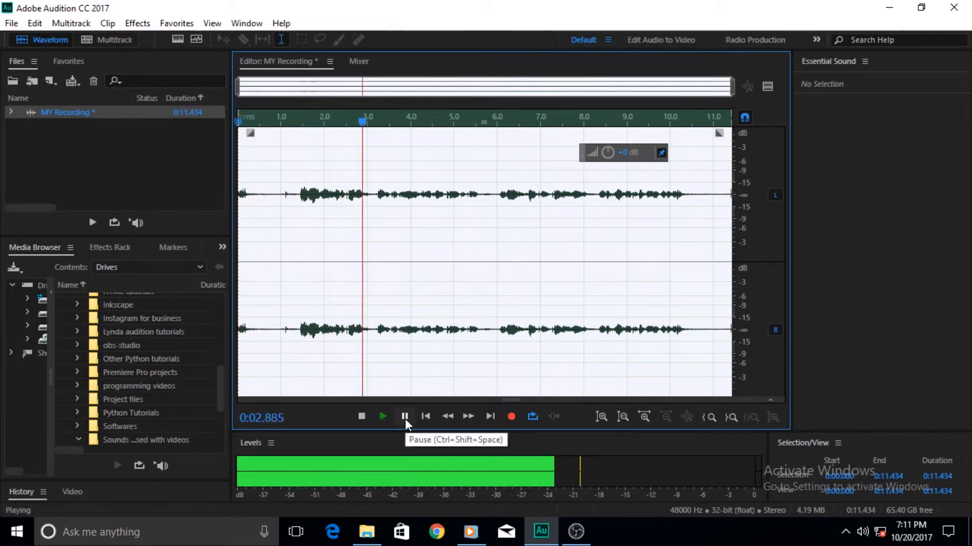
click(405, 418)
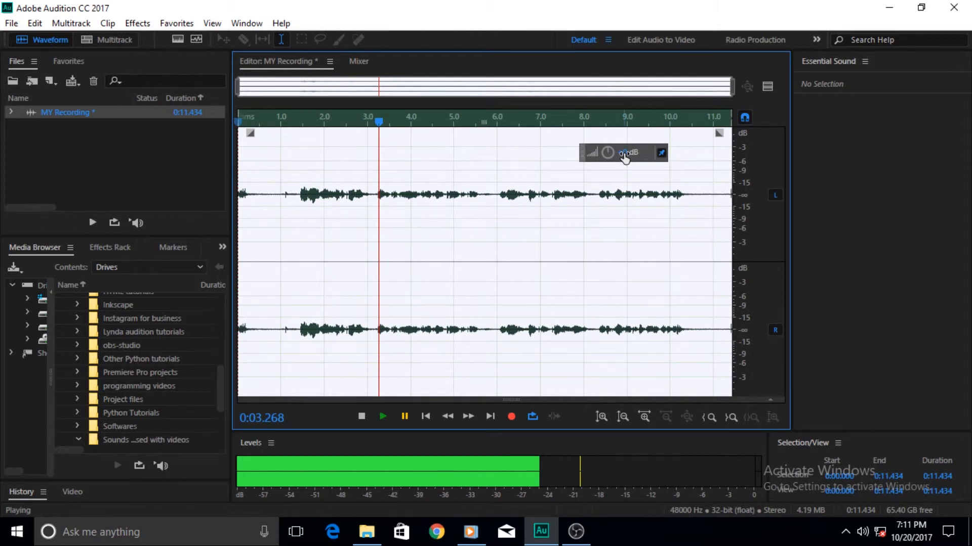
- Raise the volume of the whole recording in two successive gain boosts, playing part of it after each
drag(625, 158, 648, 157)
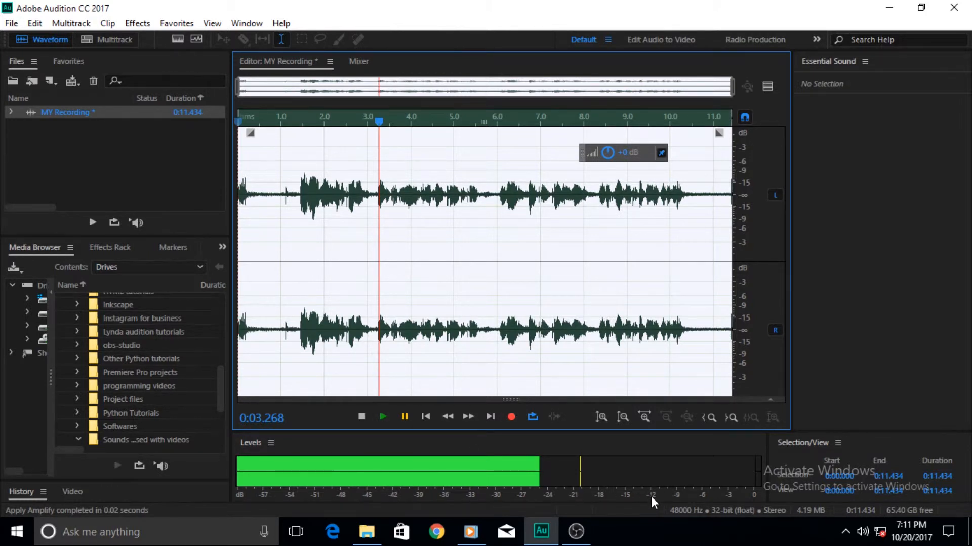
click(382, 417)
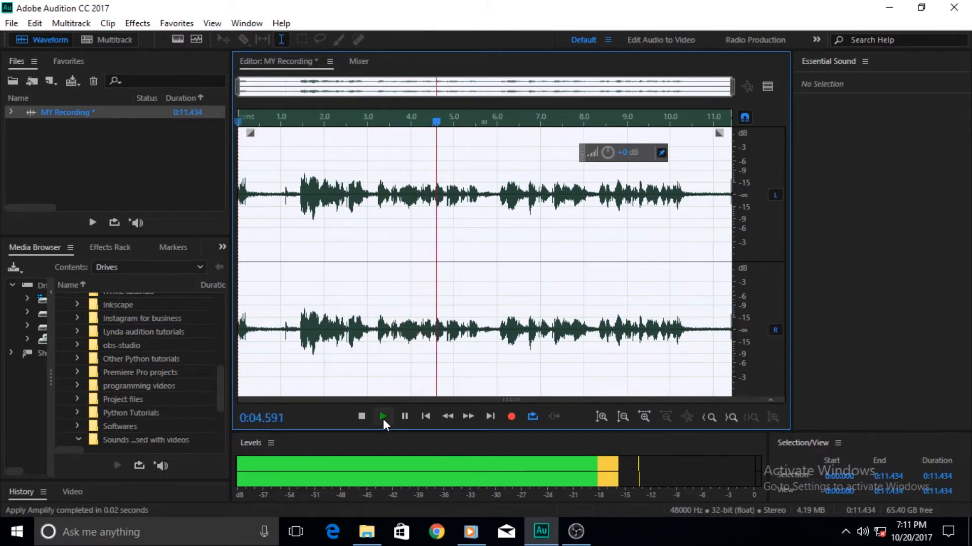
click(411, 418)
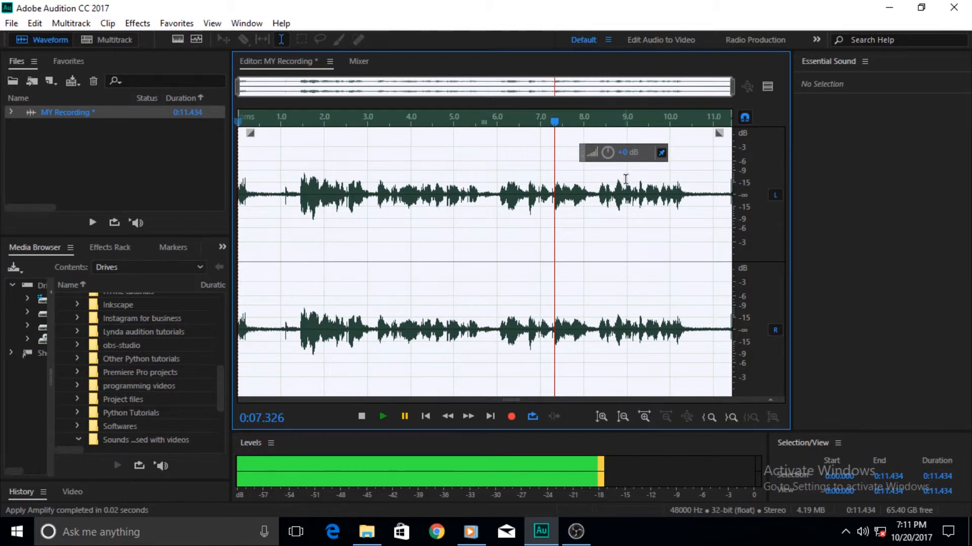
drag(625, 155, 633, 161)
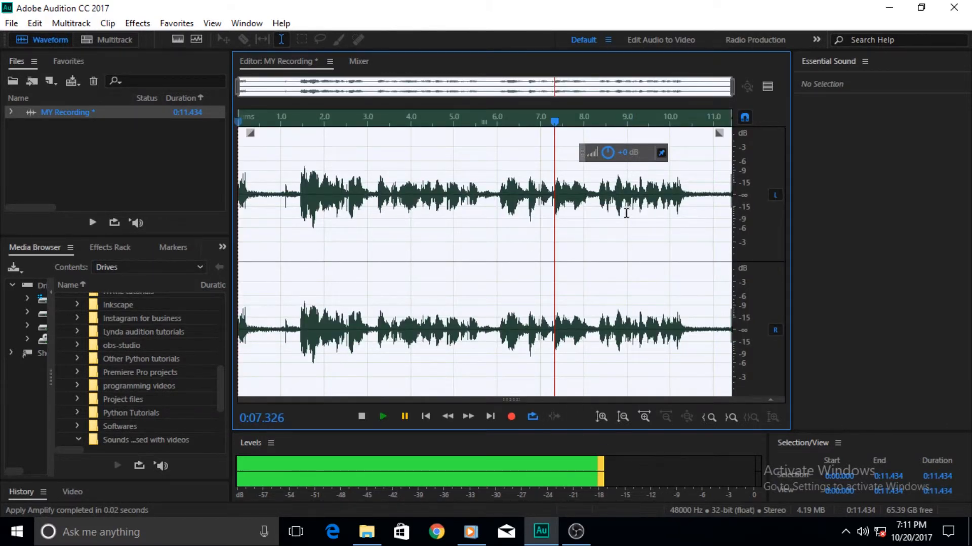
click(378, 420)
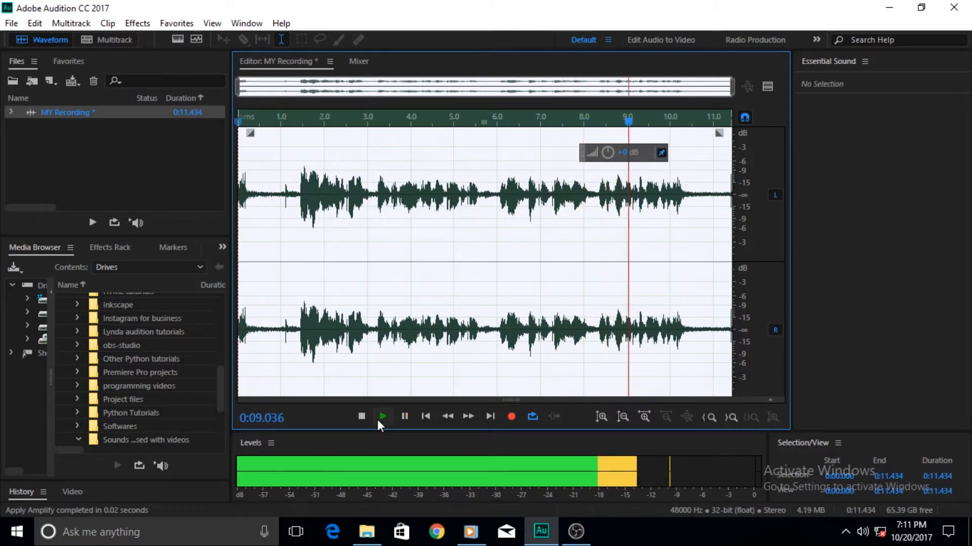
click(400, 417)
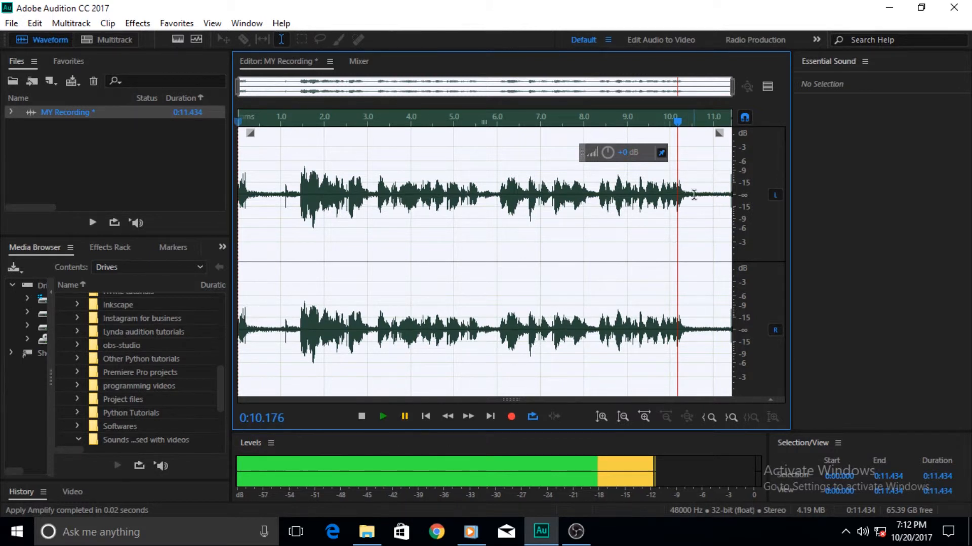
- Select the speech-free stretch near the end of the recording, from about 10.45 to 11.30 seconds
drag(719, 197, 727, 199)
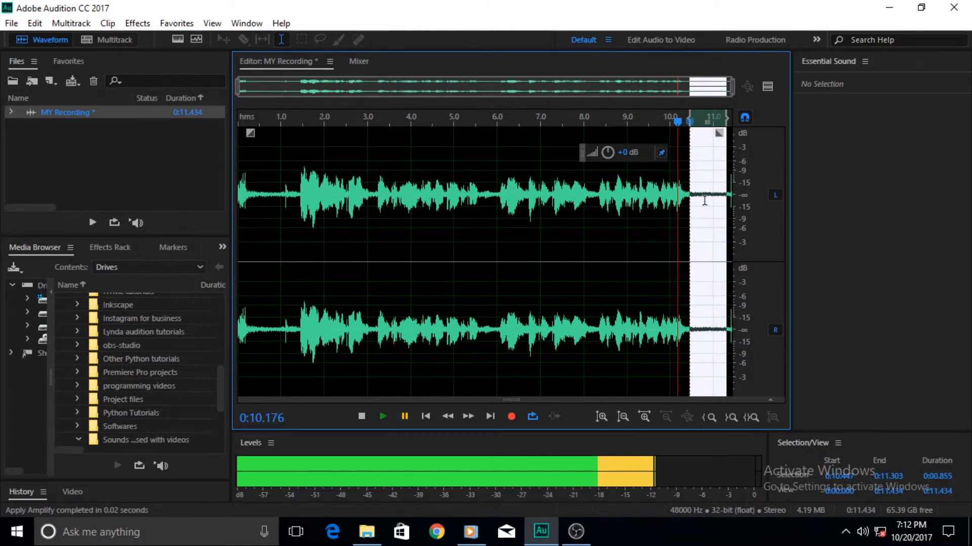
scroll(704, 198, up, 2)
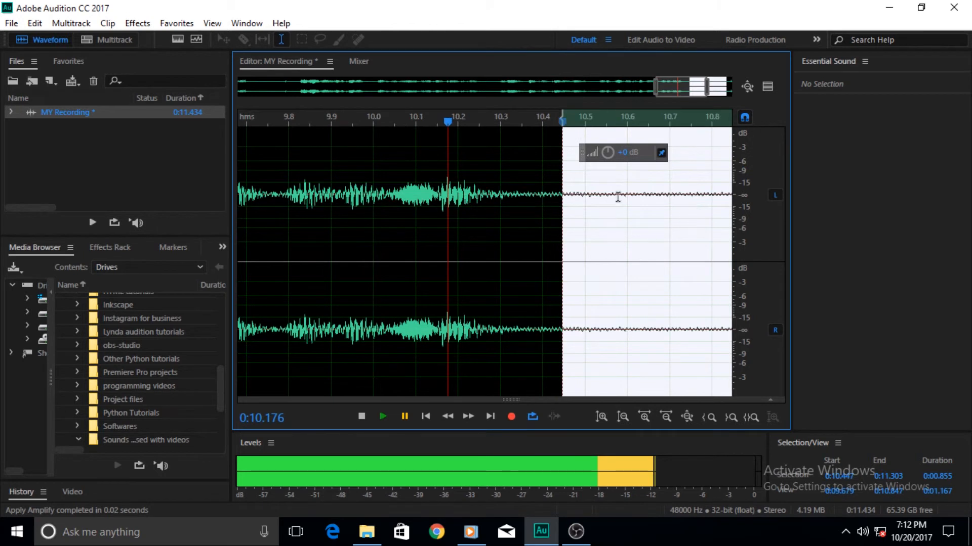
scroll(593, 208, down, 1)
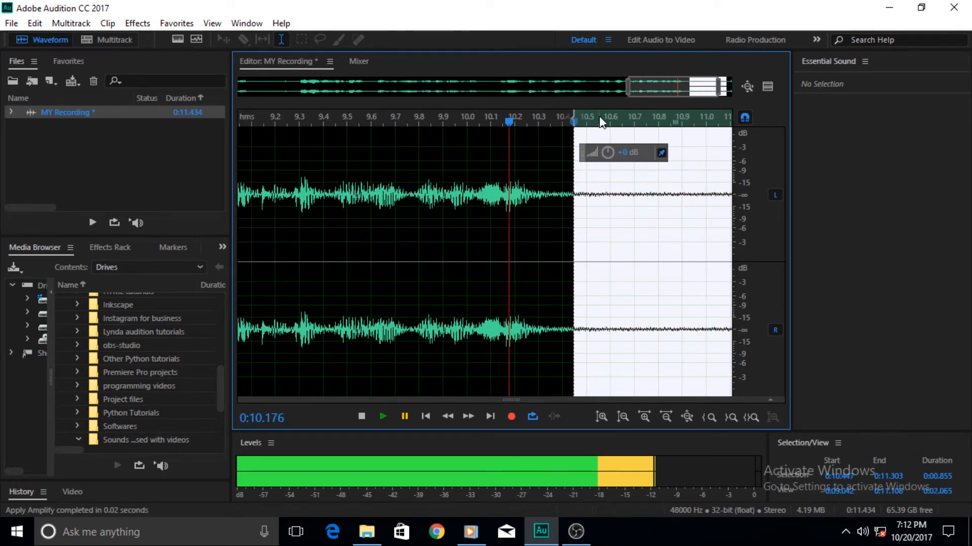
- Play the selected speech-free stretch to listen to its background noise, replaying it from the selection start
click(586, 122)
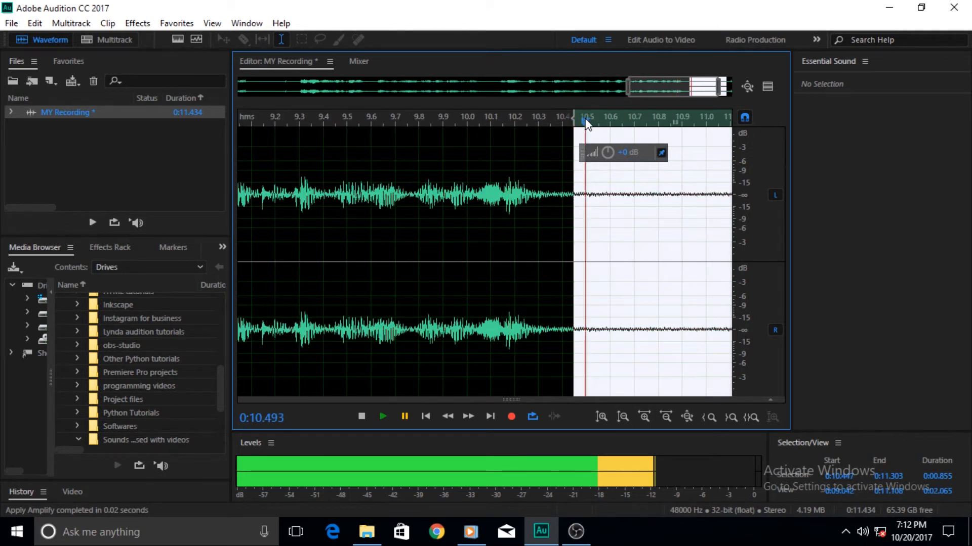
click(389, 417)
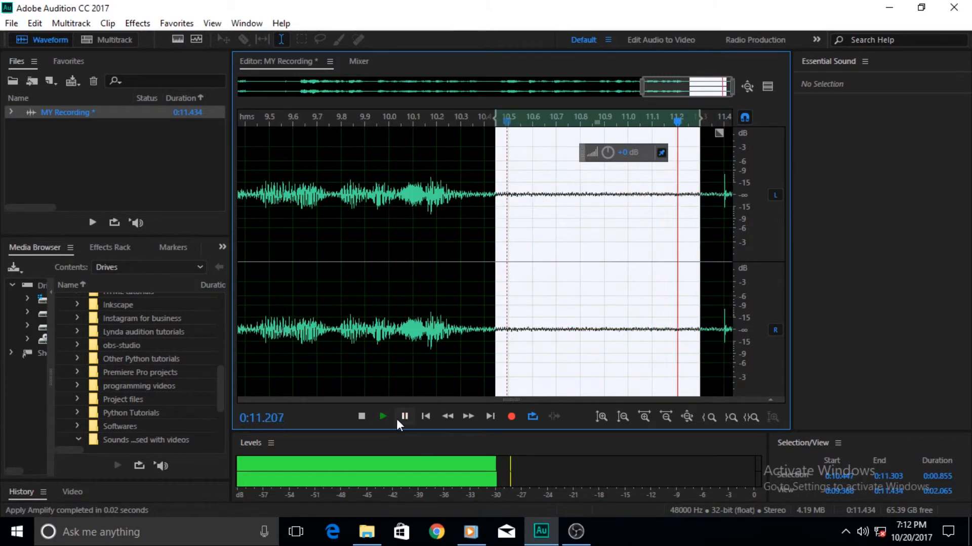
click(403, 419)
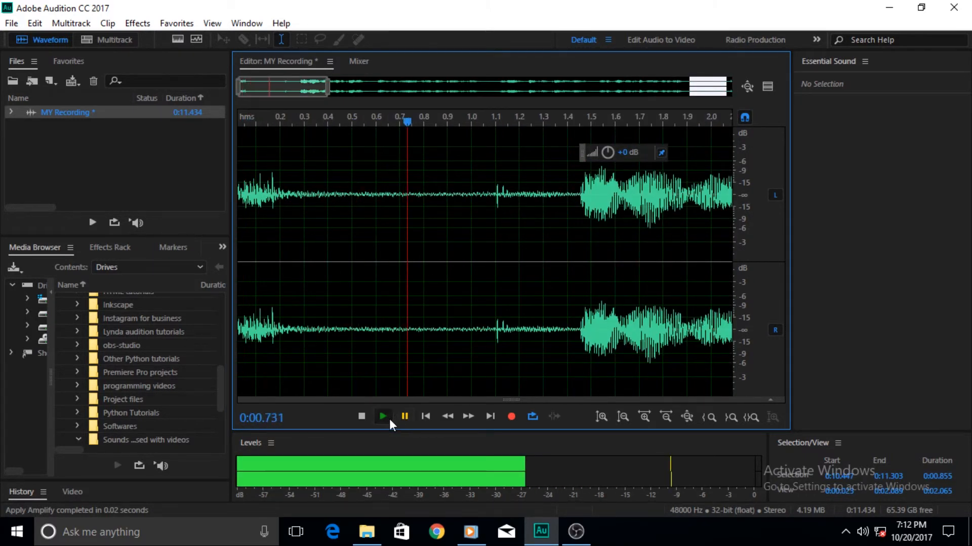
click(390, 419)
click(403, 418)
click(490, 415)
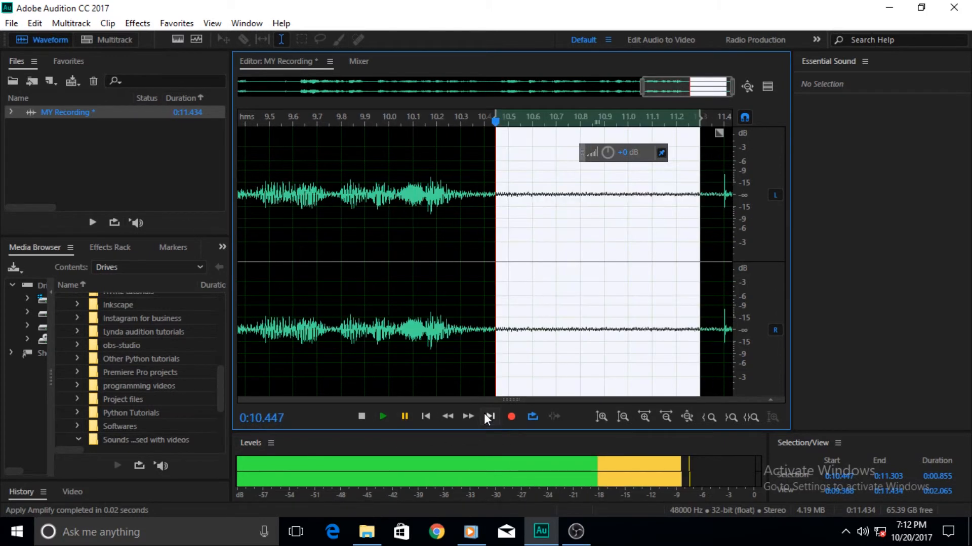
click(388, 418)
click(404, 418)
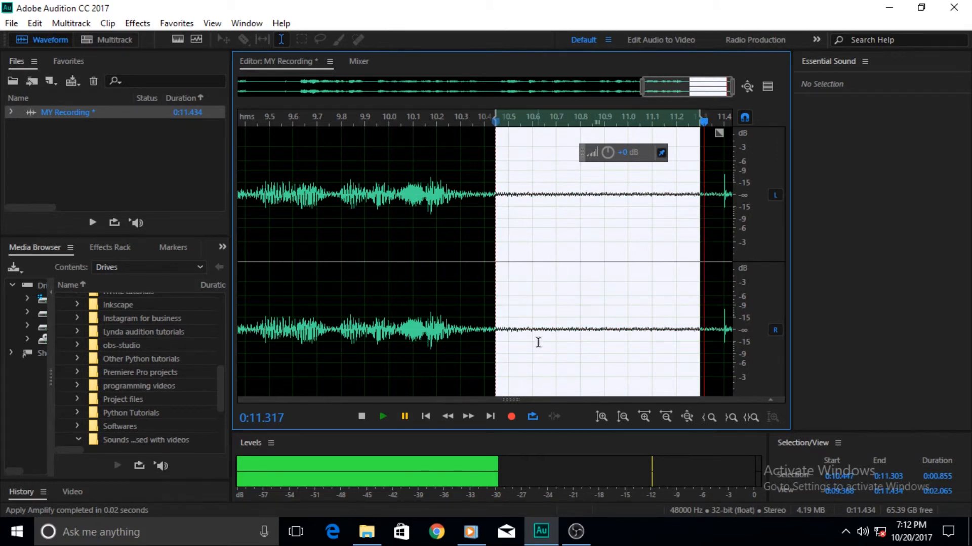
- Capture a noise print from the selected speech-free stretch and extend the selection to the entire recording
key(shift+p)
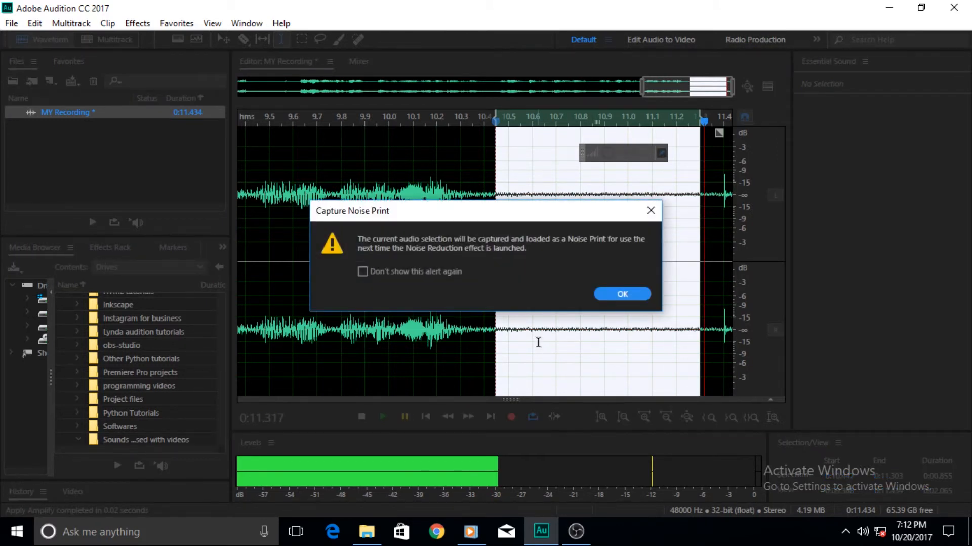
key(Return)
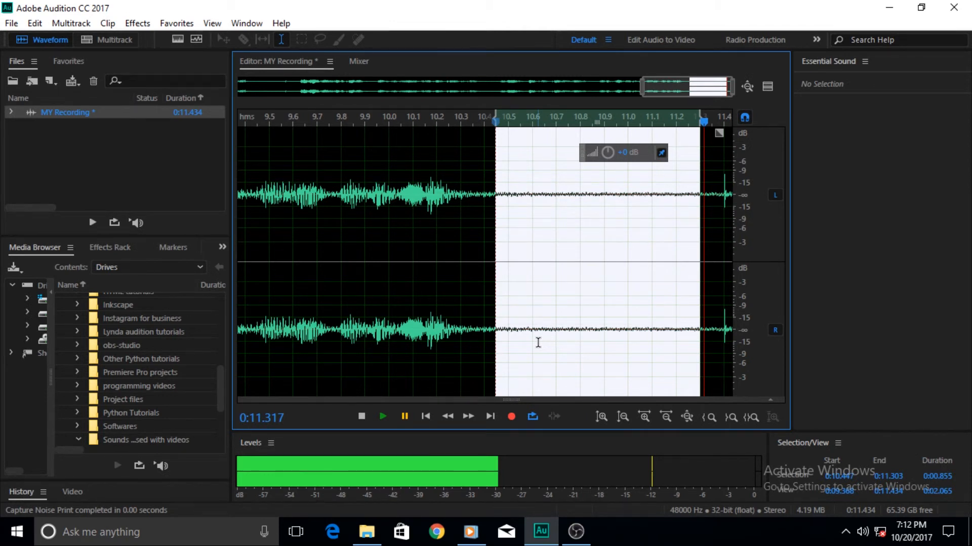
key(ctrl+a)
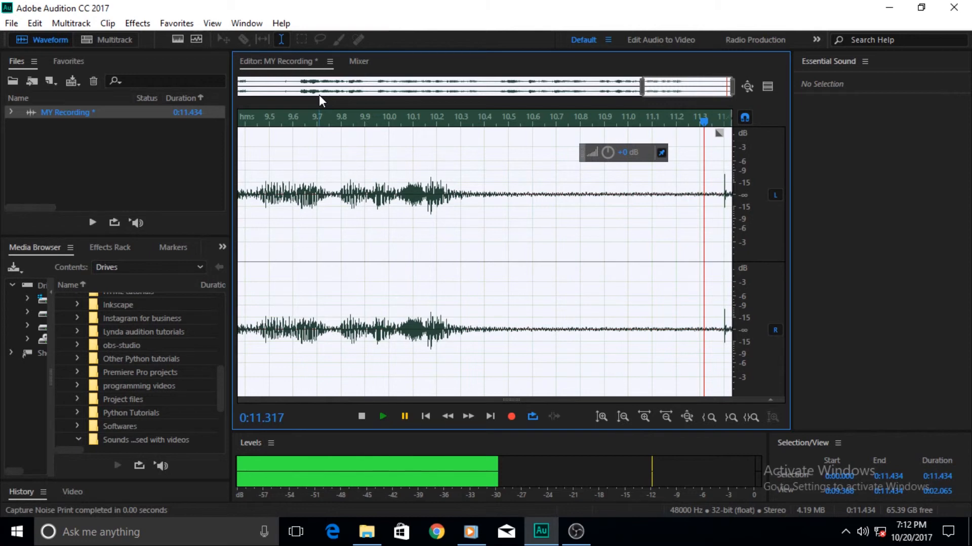
- Apply the Noise Reduction effect to the entire recording using the captured noise print
key(ctrl+shift+p)
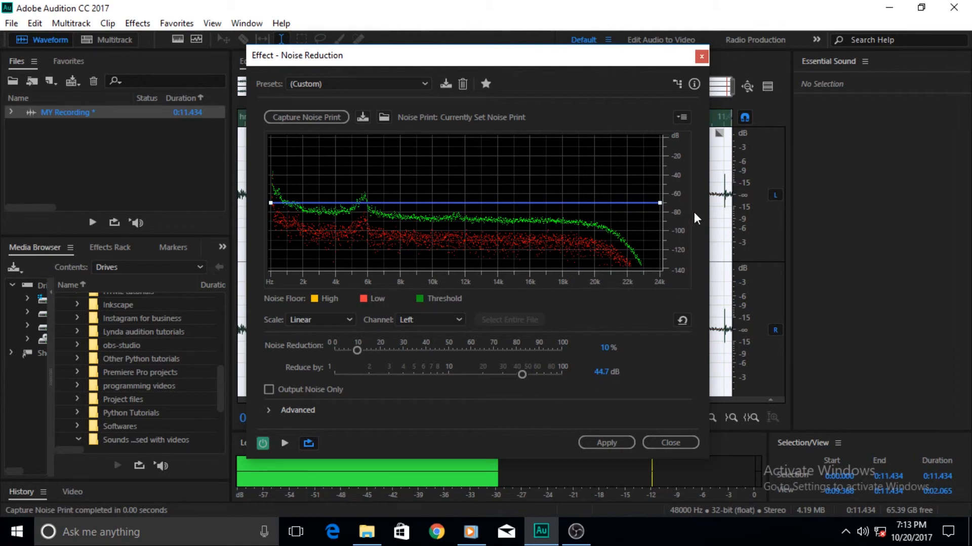
drag(660, 63, 524, 61)
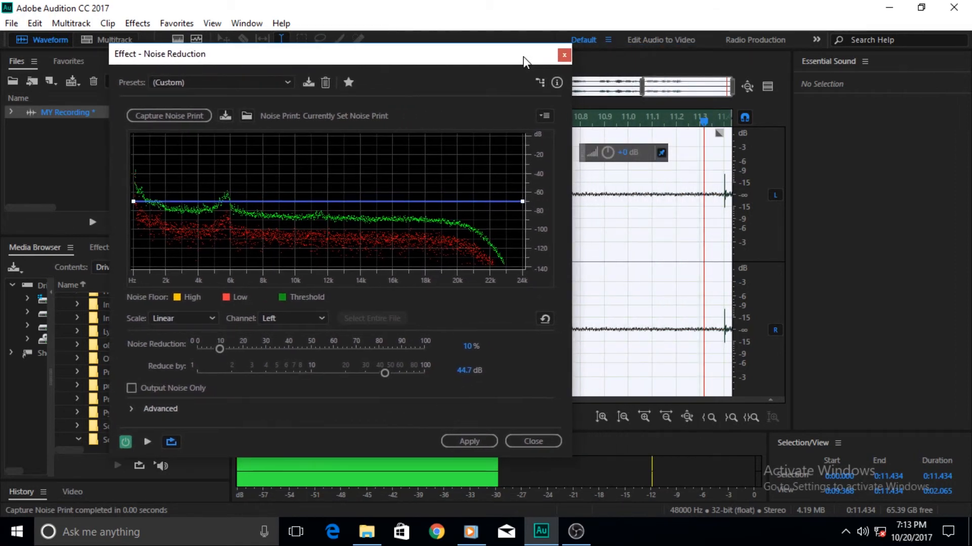
click(478, 443)
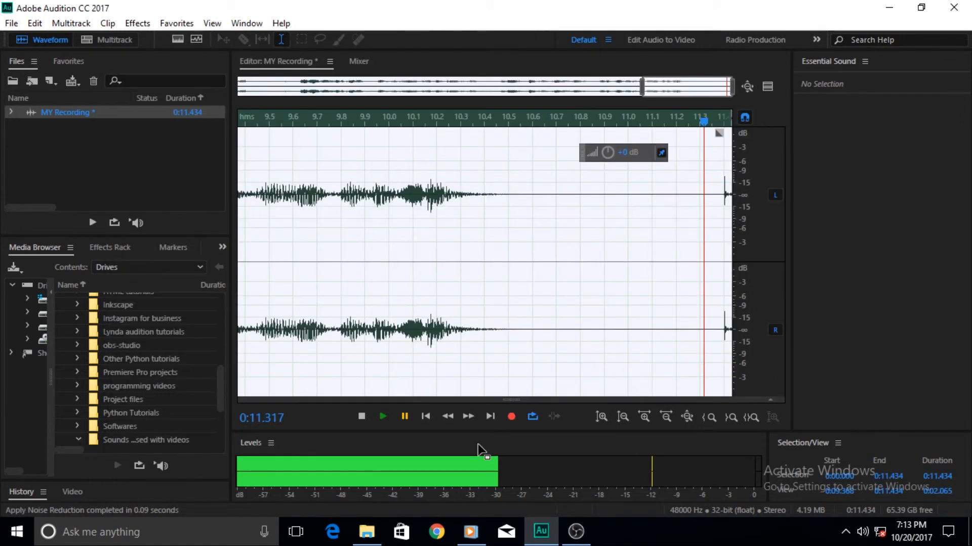
- Play the noise-reduced recording from about 10.5 seconds, and replay it from about 1 second to check the cleaned sound
click(510, 121)
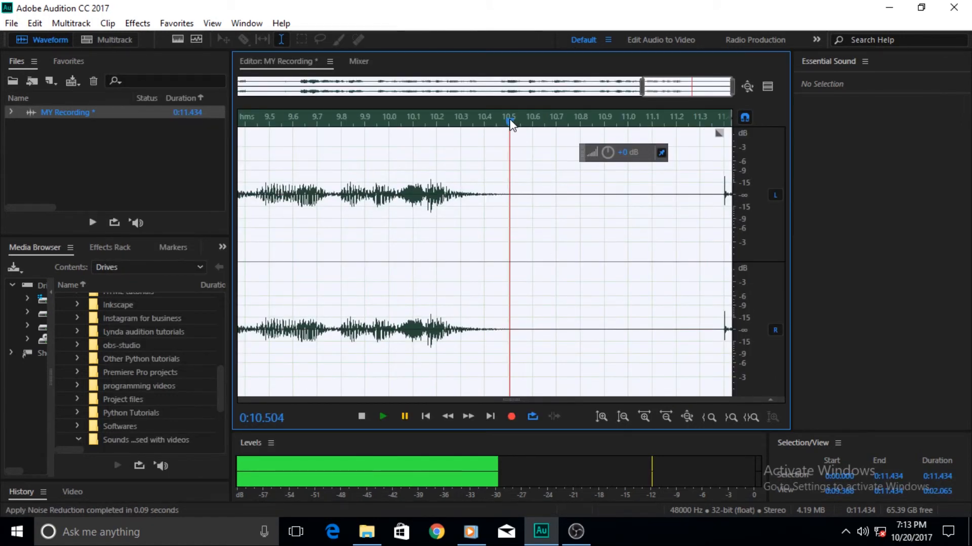
click(382, 416)
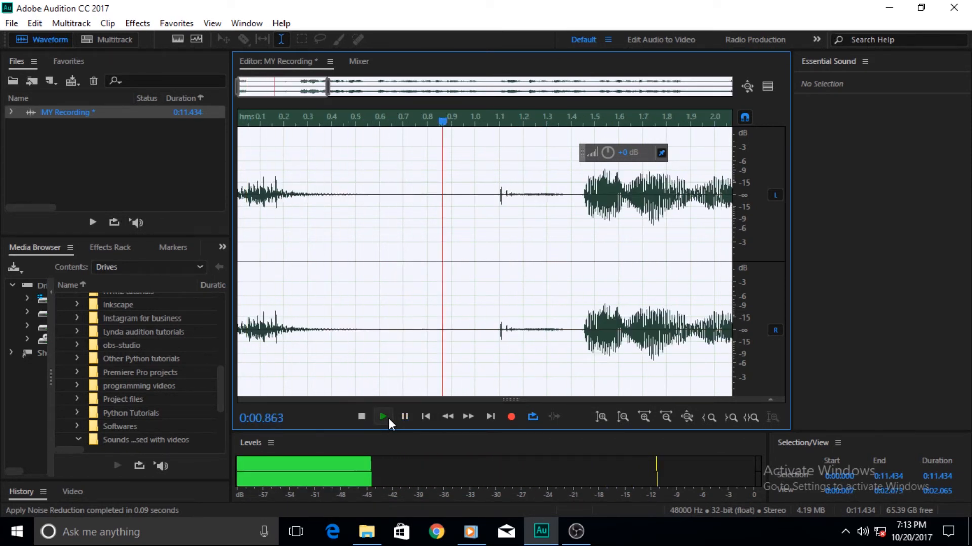
click(404, 417)
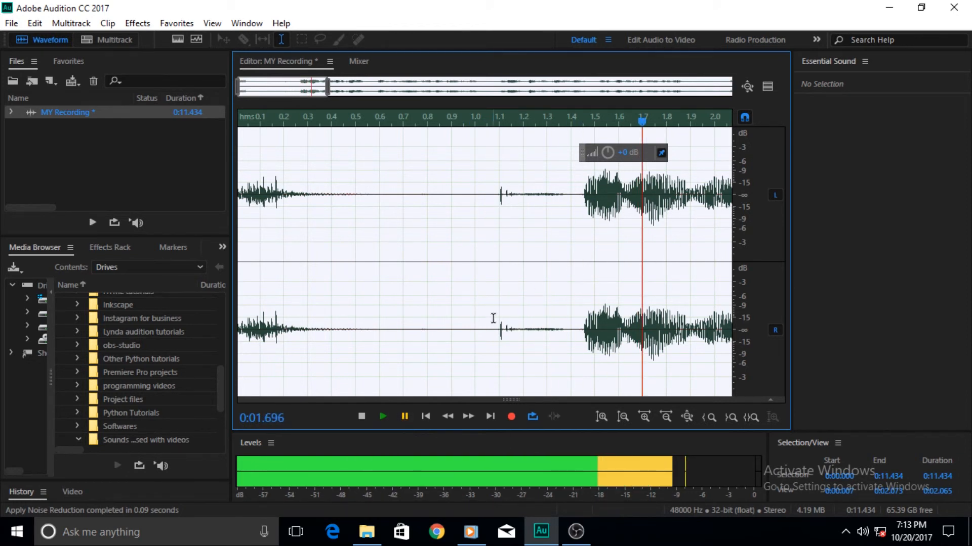
scroll(493, 319, down, 5)
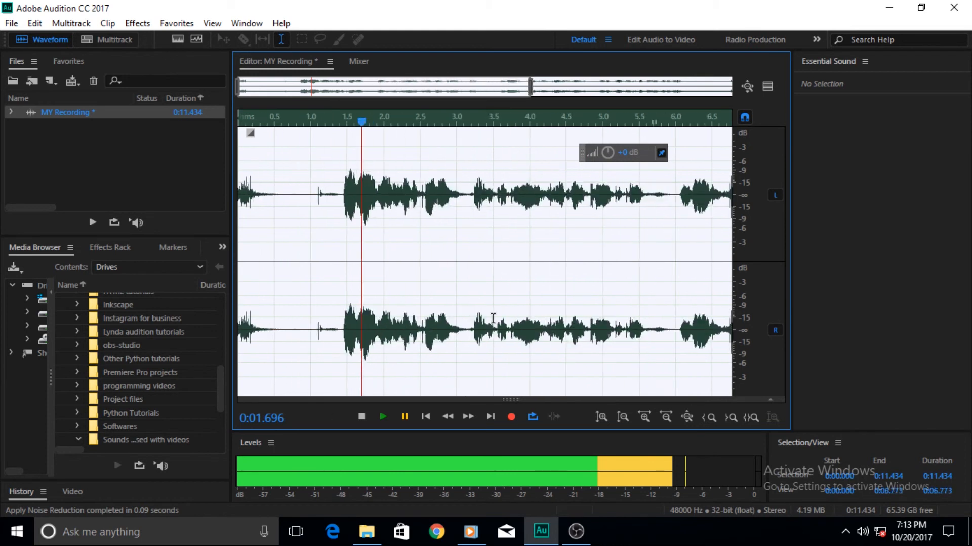
click(308, 122)
click(382, 416)
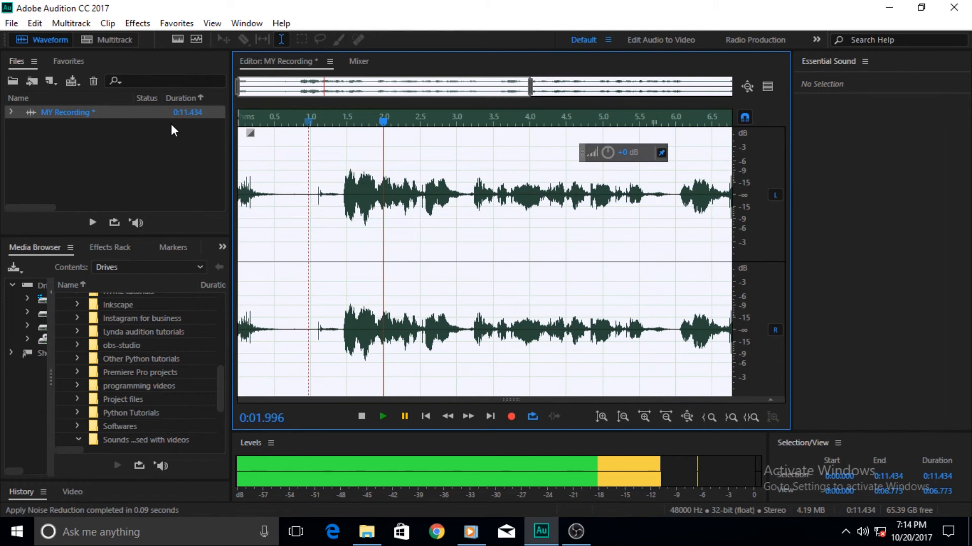
- Open the Save As settings for the recording and cancel them without saving
key(ctrl+shift+s)
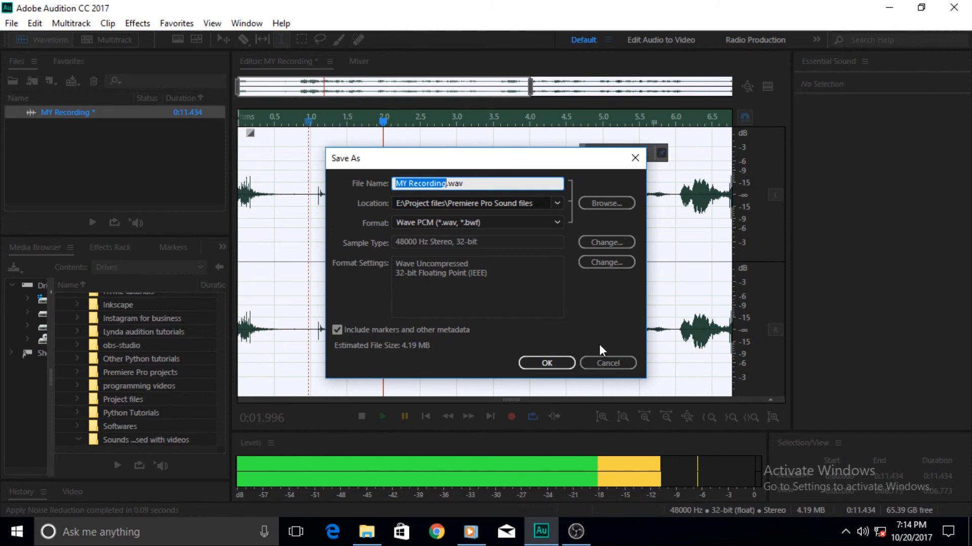
click(603, 363)
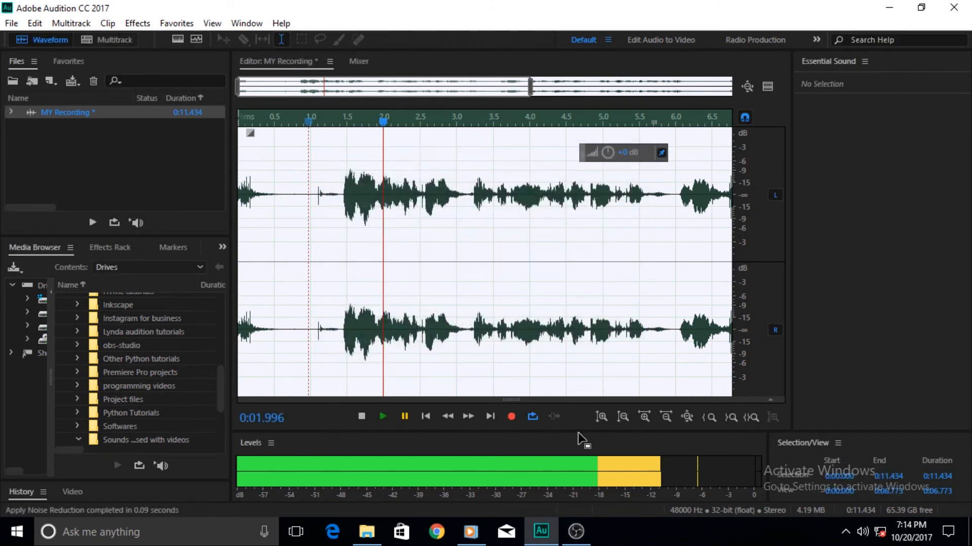
click(535, 534)
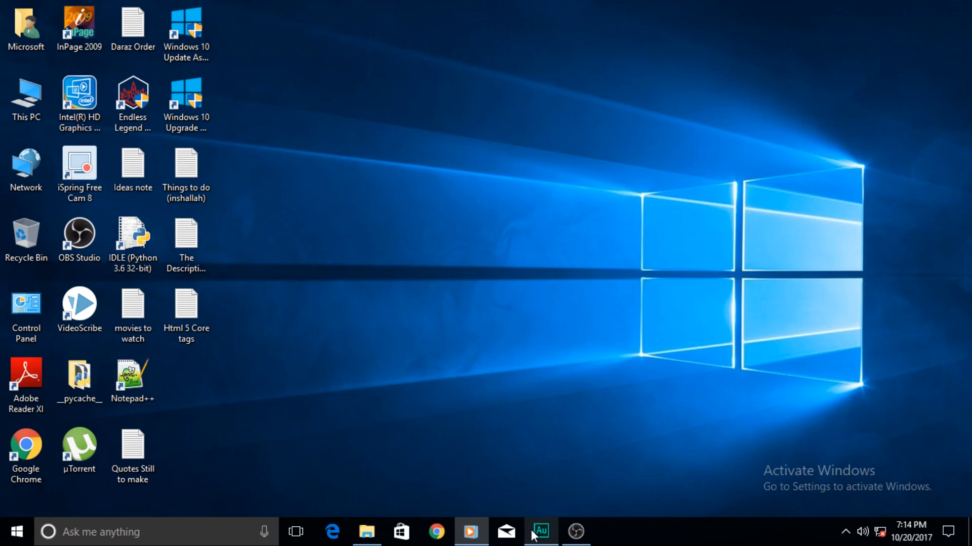
right_click(395, 174)
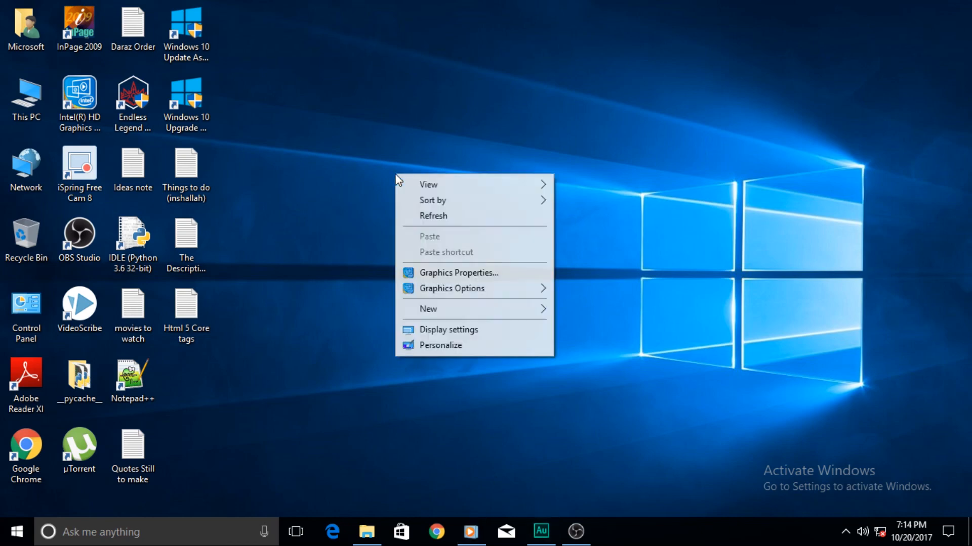
click(456, 217)
click(576, 531)
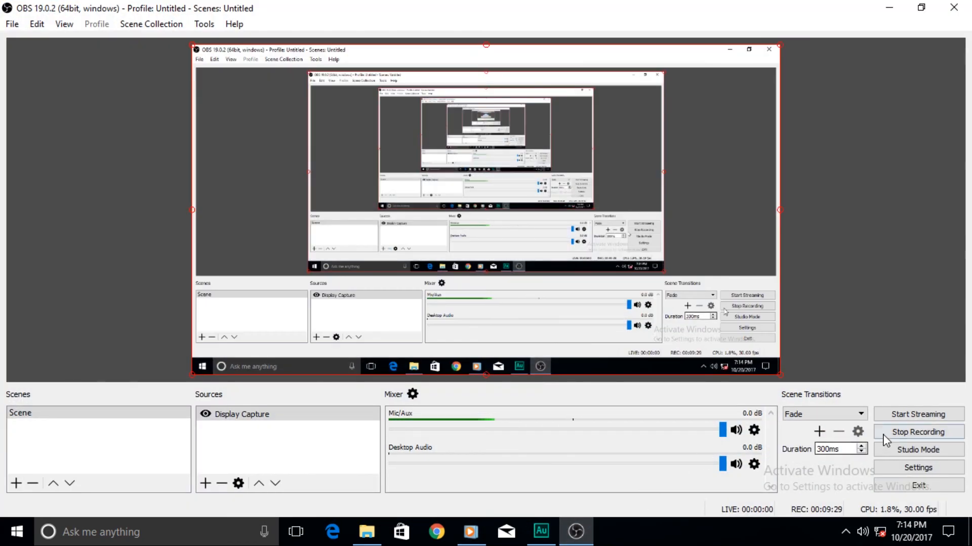